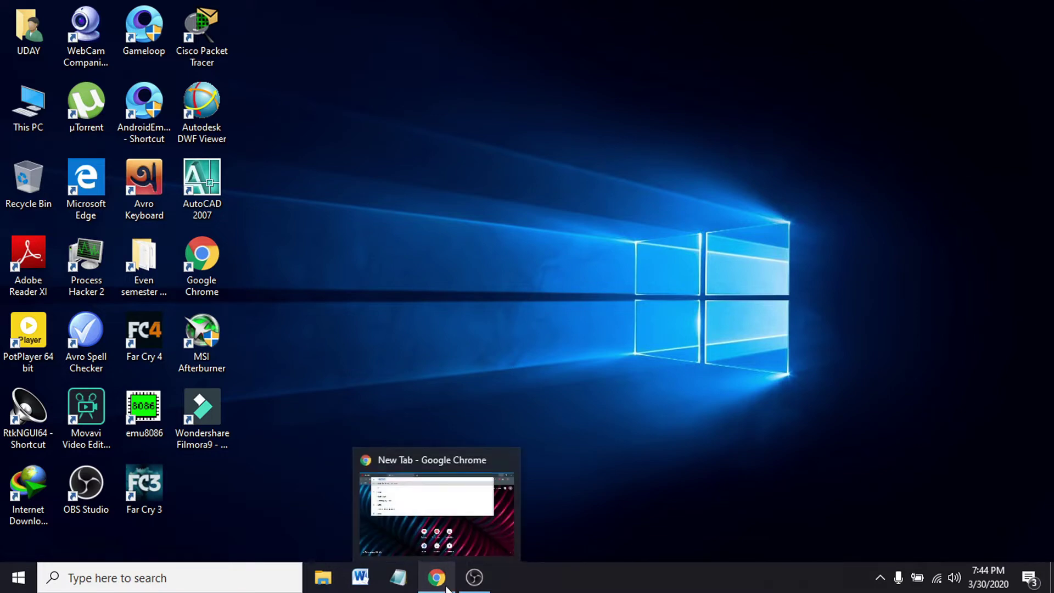
Step: Return to Chrome's New Tab and autocomplete the 'd3dx9 34 dll' query in the address bar
left_click(460, 503)
left_click(266, 298)
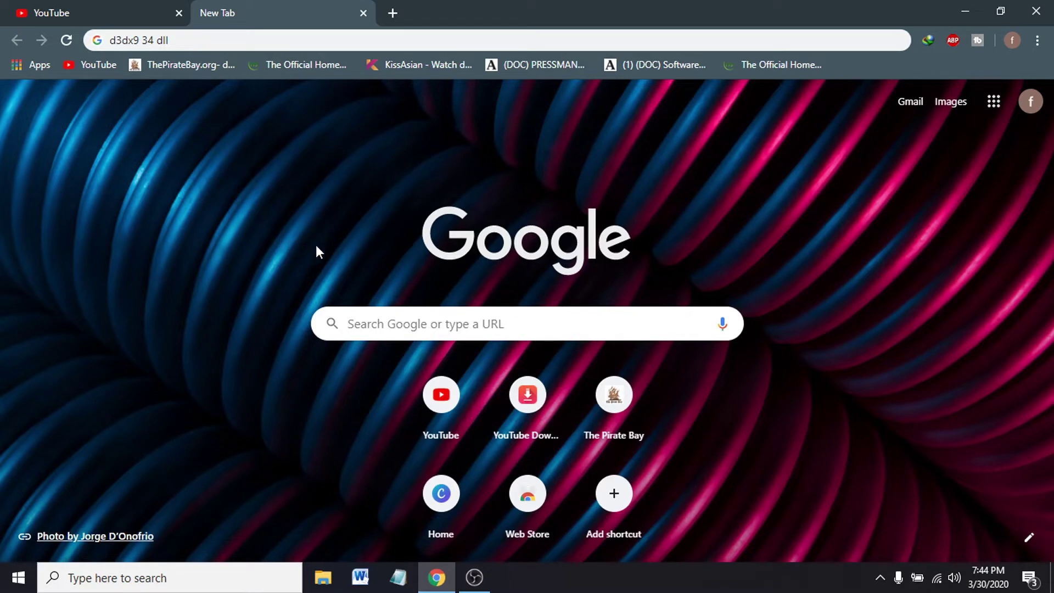
left_click(397, 328)
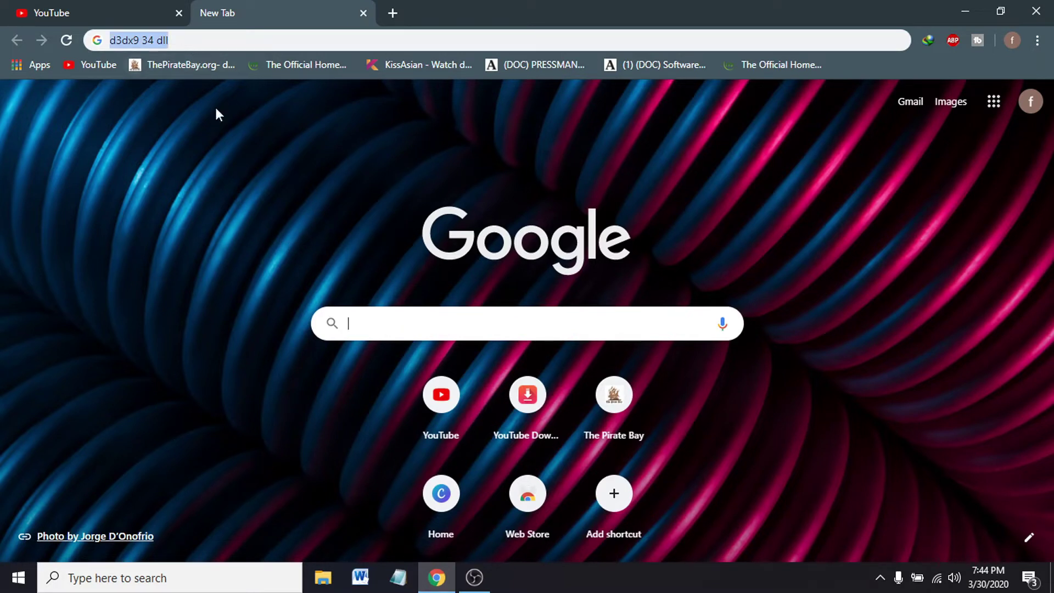
type("d")
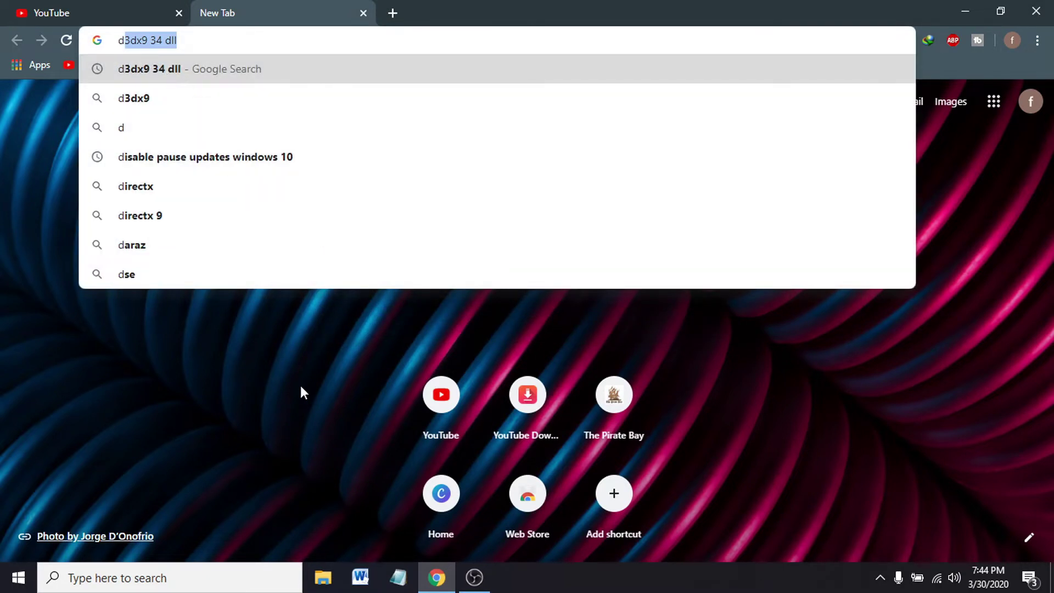
Step: Search for d3dx9 34 dll, open the DLL-files.com result, and scroll to the 9.19.949.46 versions
left_click(153, 73)
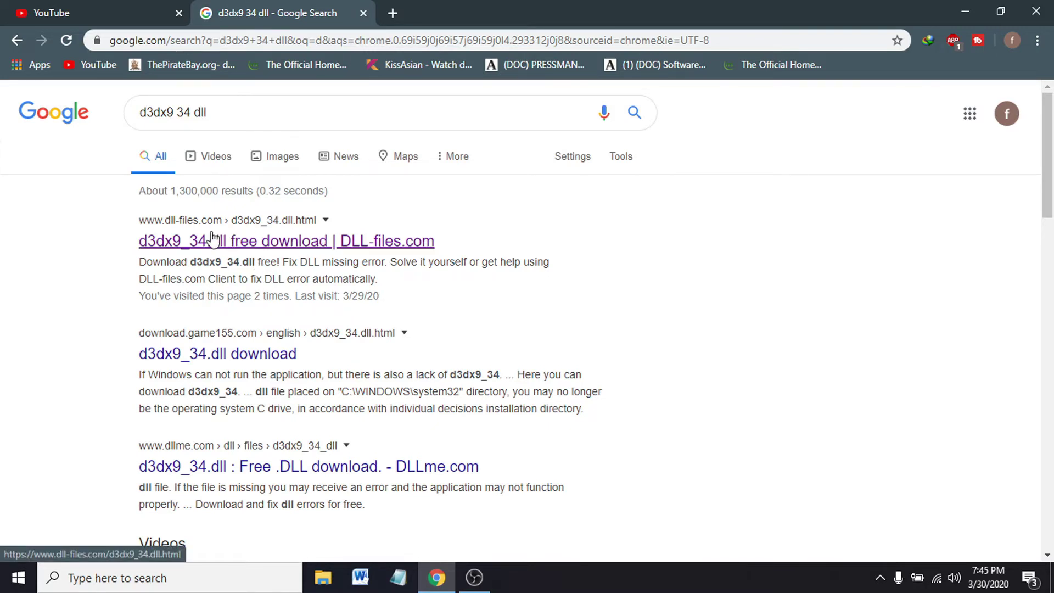
left_click(282, 248)
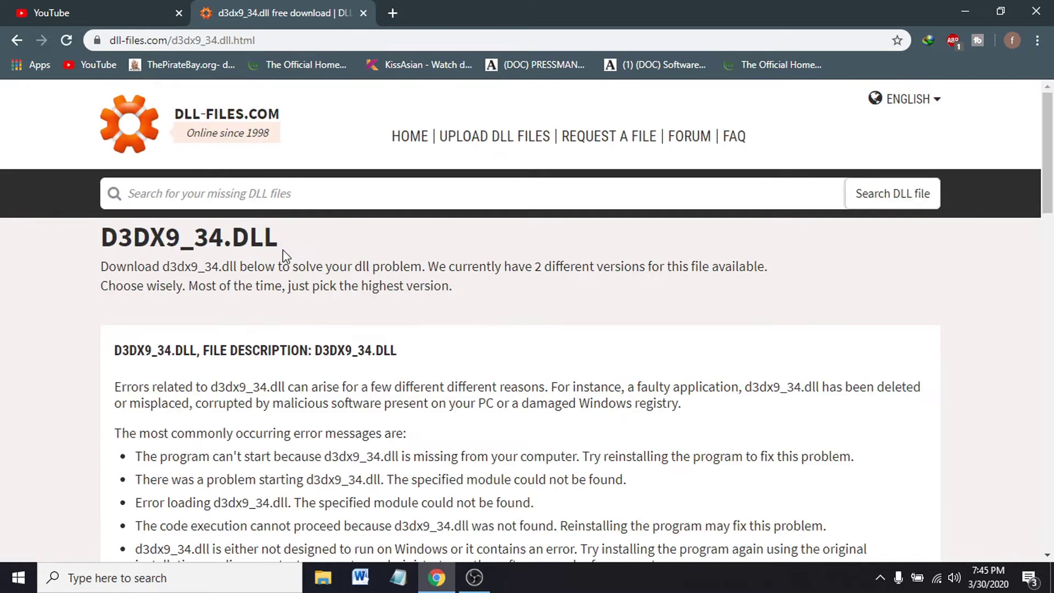
scroll(464, 388, "down", 4)
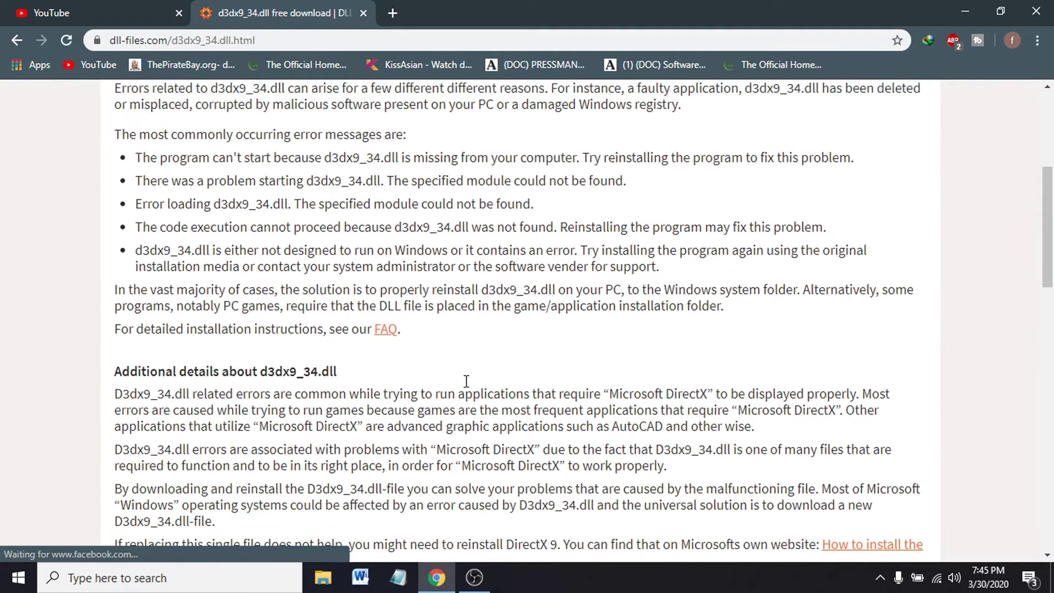
scroll(466, 362, "up", 4)
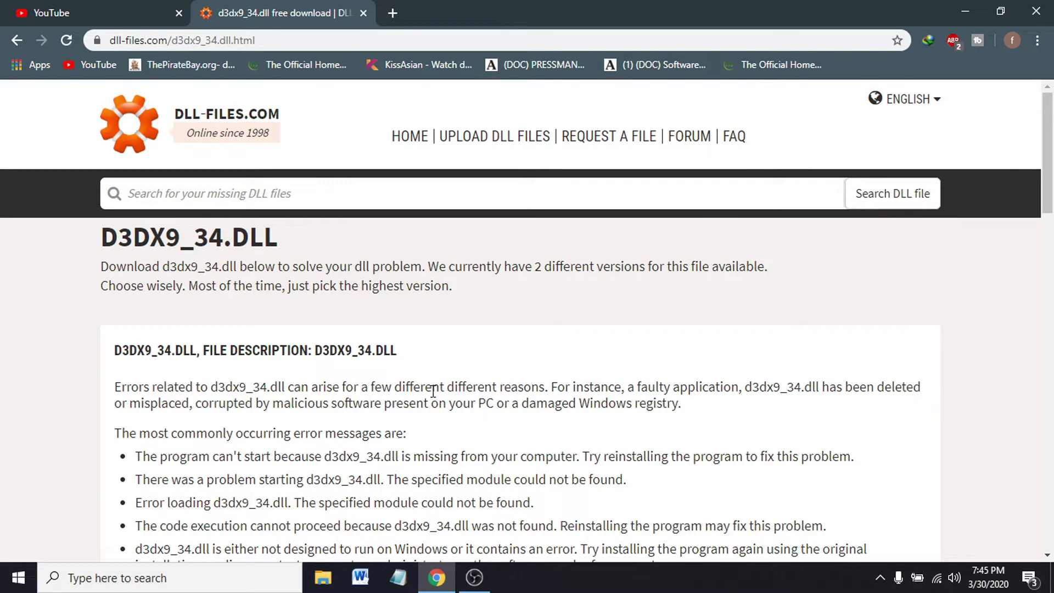
scroll(433, 391, "down", 12)
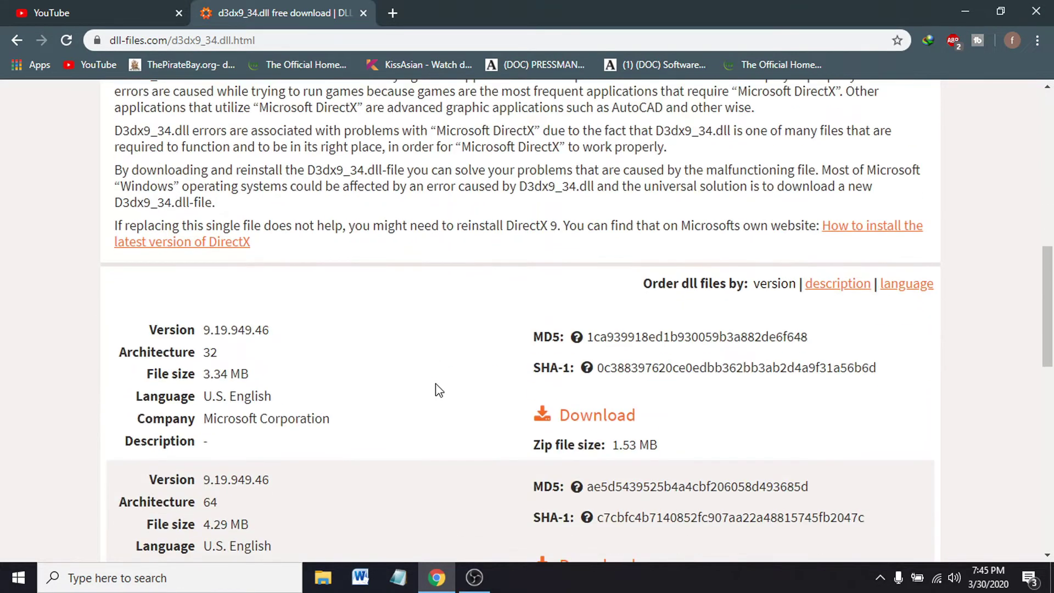
scroll(444, 358, "down", 3)
scroll(440, 358, "up", 3)
scroll(358, 346, "down", 1)
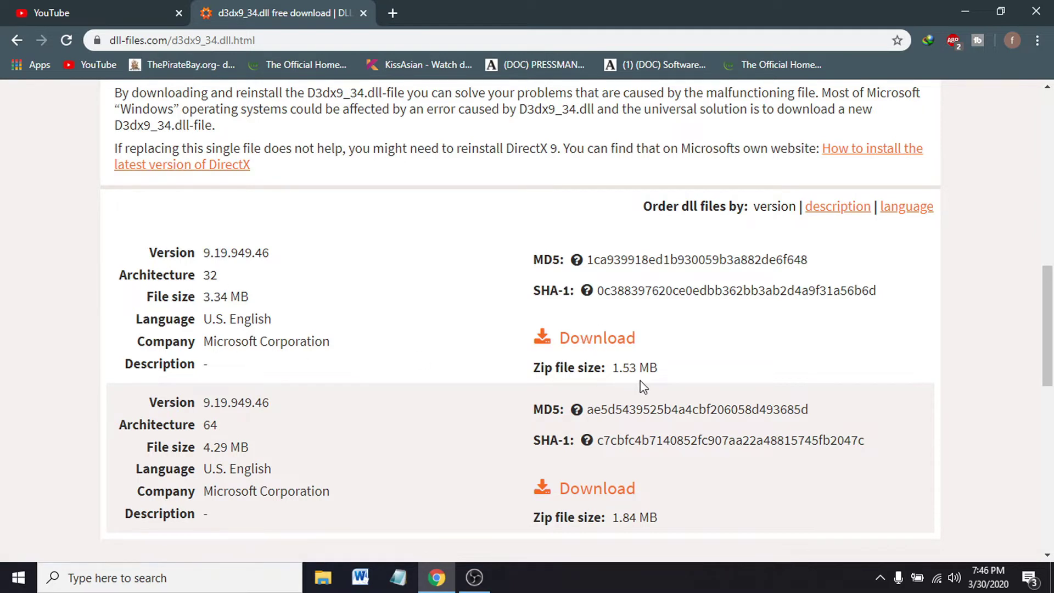
Step: Download the 32-bit d3dx9_34.zip (1.52 MB) with IDM into Downloads\Compressed
left_click(575, 349)
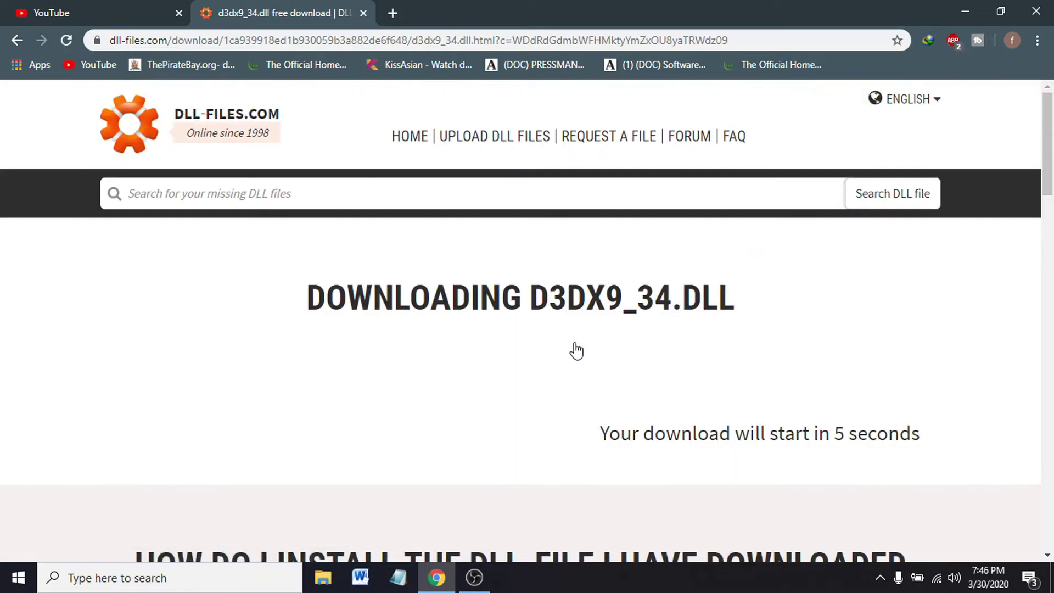
scroll(540, 352, "down", 4)
scroll(540, 354, "down", 15)
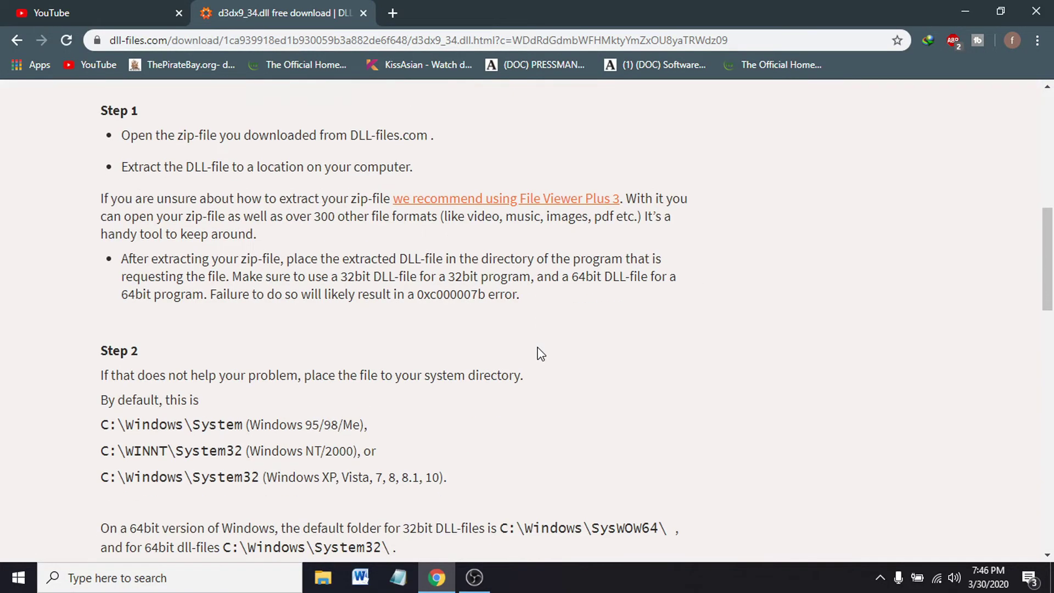
scroll(540, 354, "down", 8)
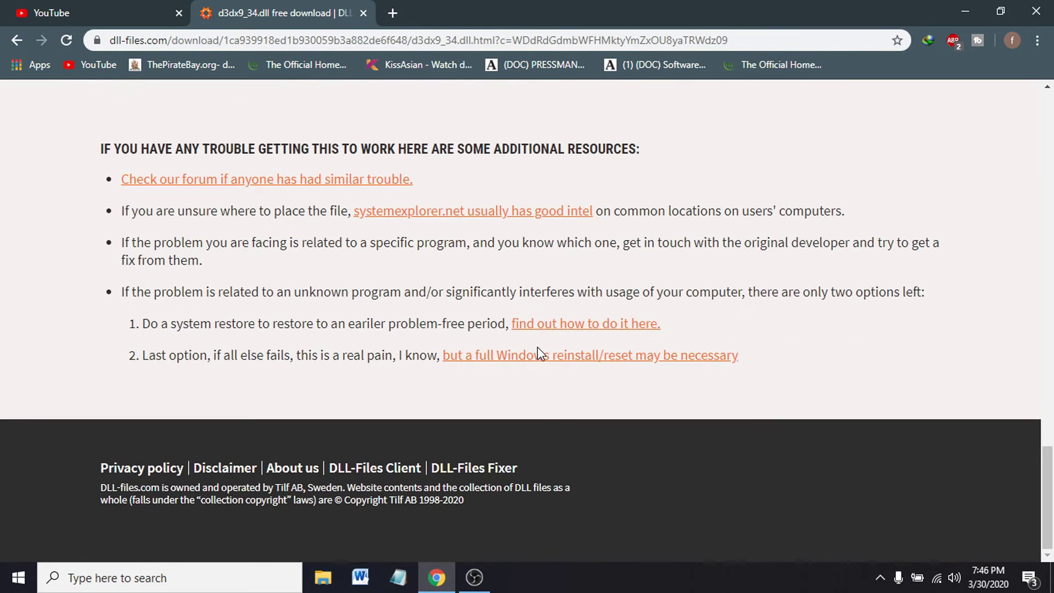
scroll(541, 354, "up", 13)
scroll(540, 354, "up", 7)
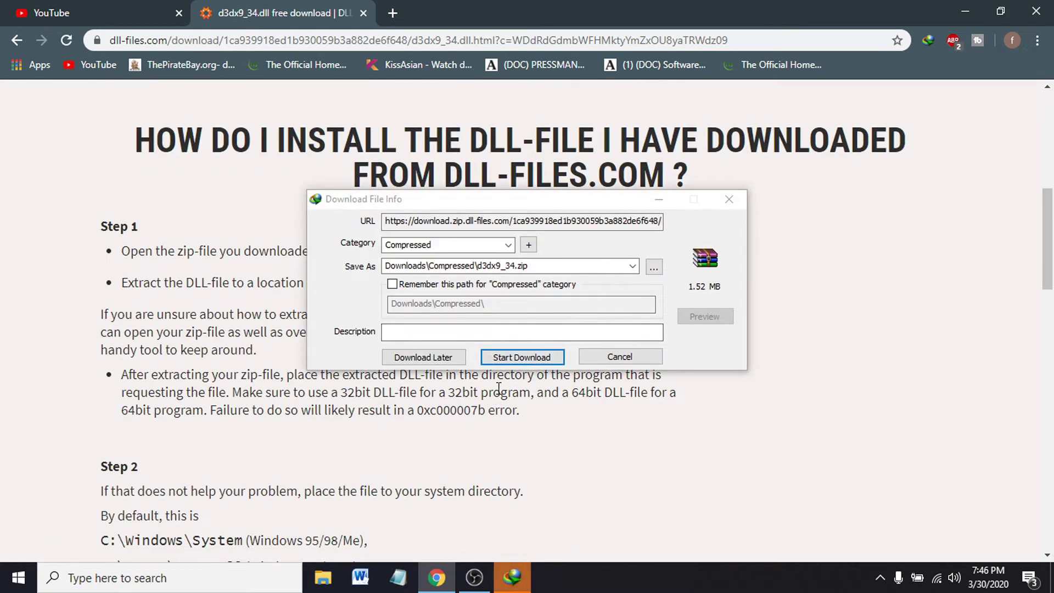
left_click(520, 361)
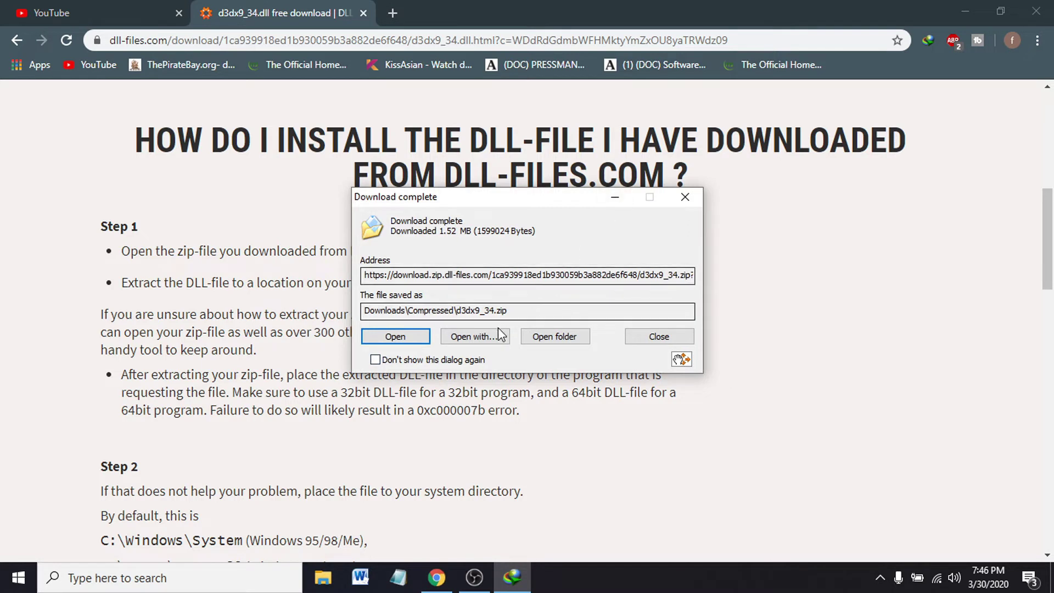
Step: Open the Downloads\Compressed folder holding the zip and refresh its listing
left_click(554, 337)
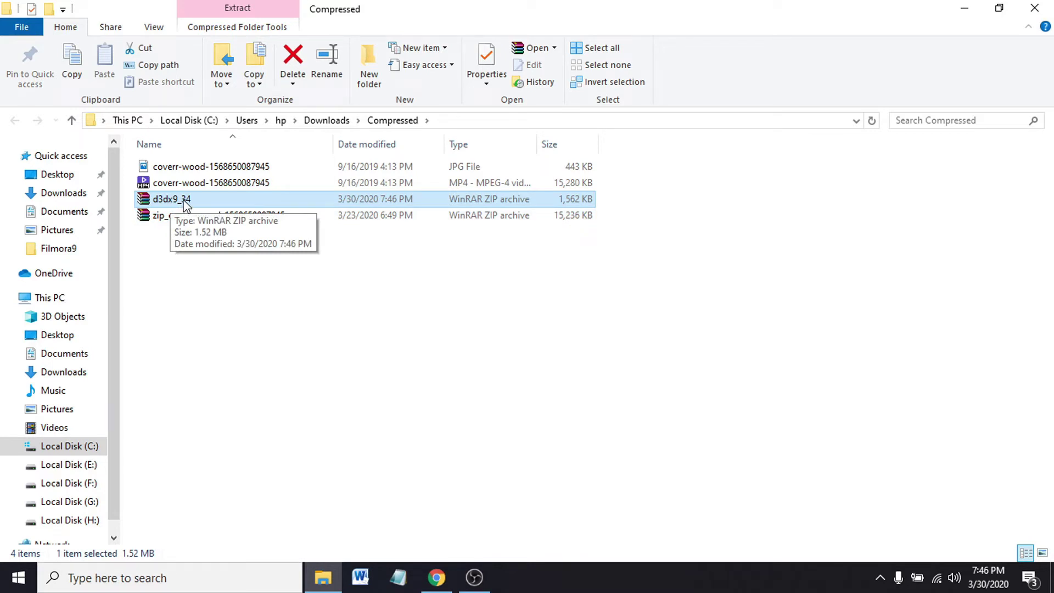
right_click(185, 201)
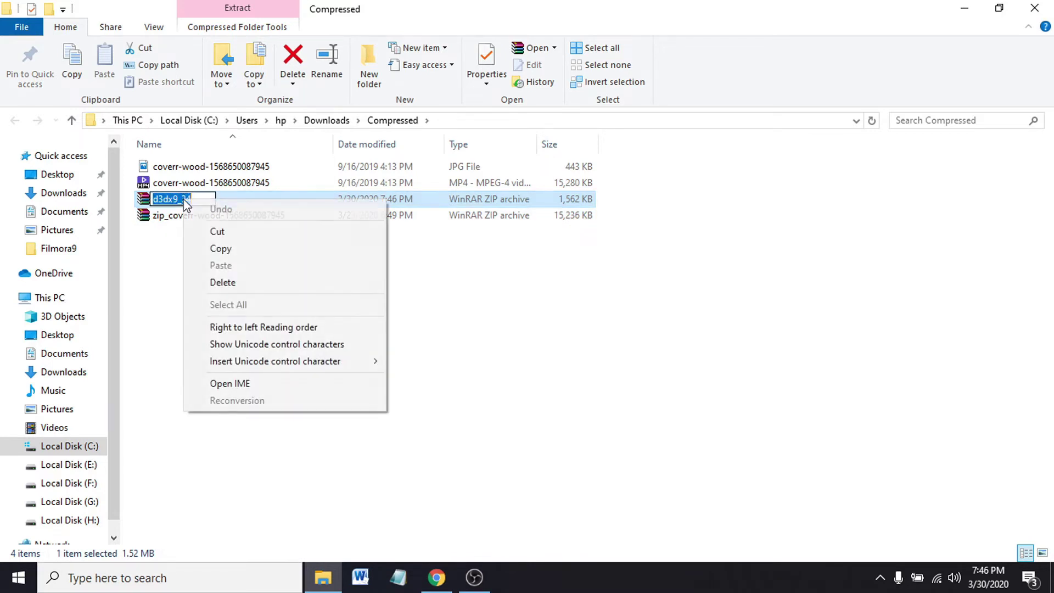
left_click(214, 344)
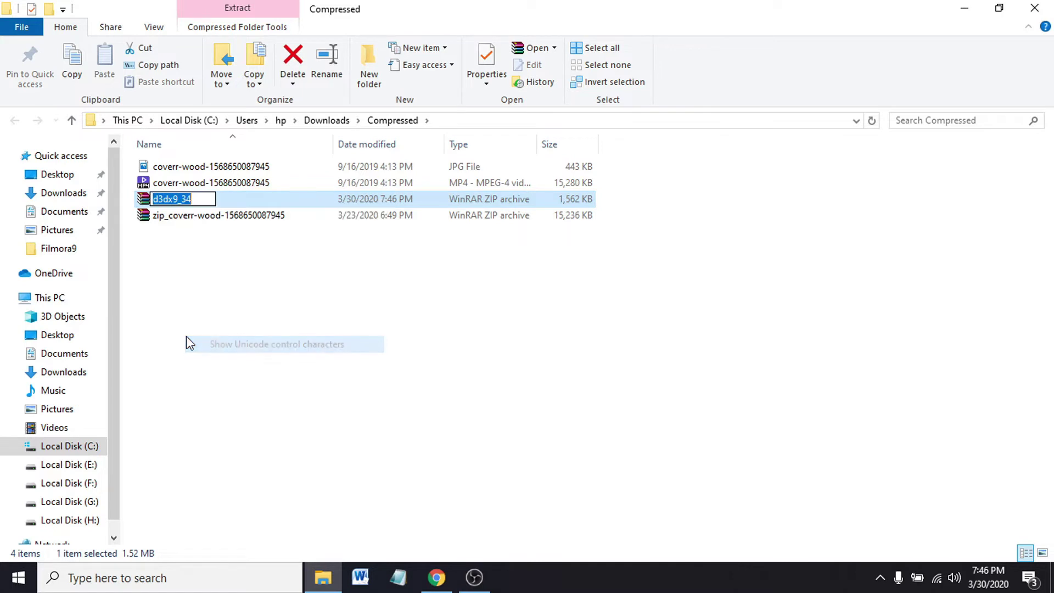
left_click(257, 288)
right_click(272, 282)
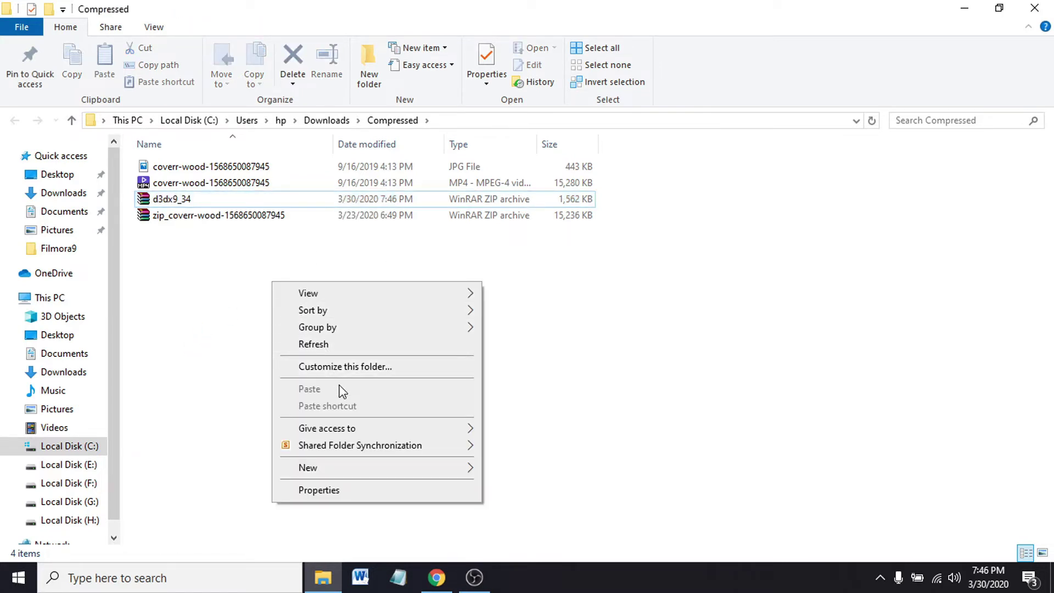
left_click(340, 345)
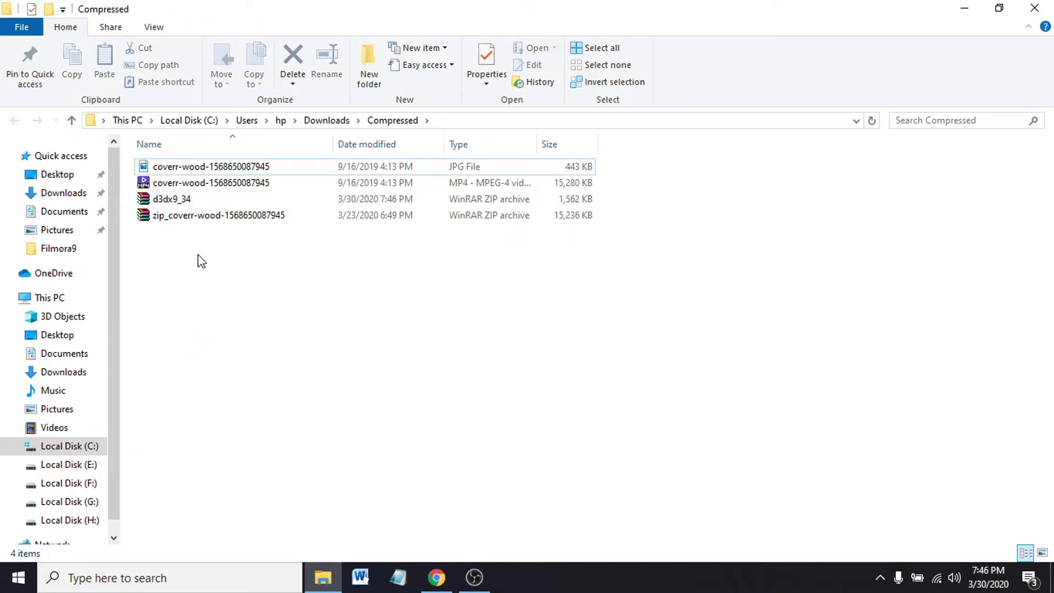
Step: Extract the d3dx9_34 zip here, adding d3dx9_34.dll and README to the folder
left_click(184, 208)
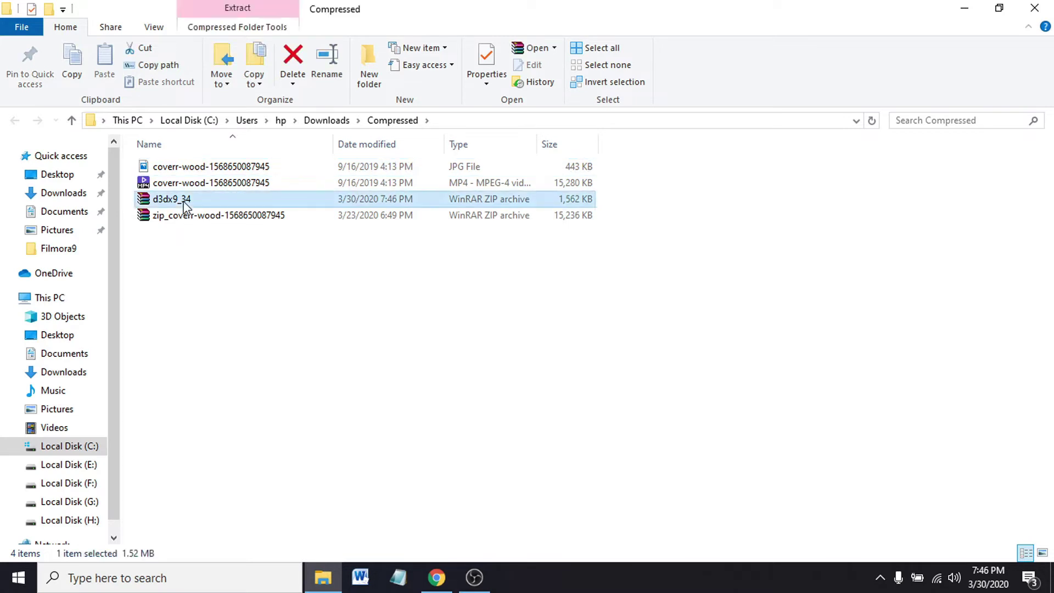
right_click(184, 202)
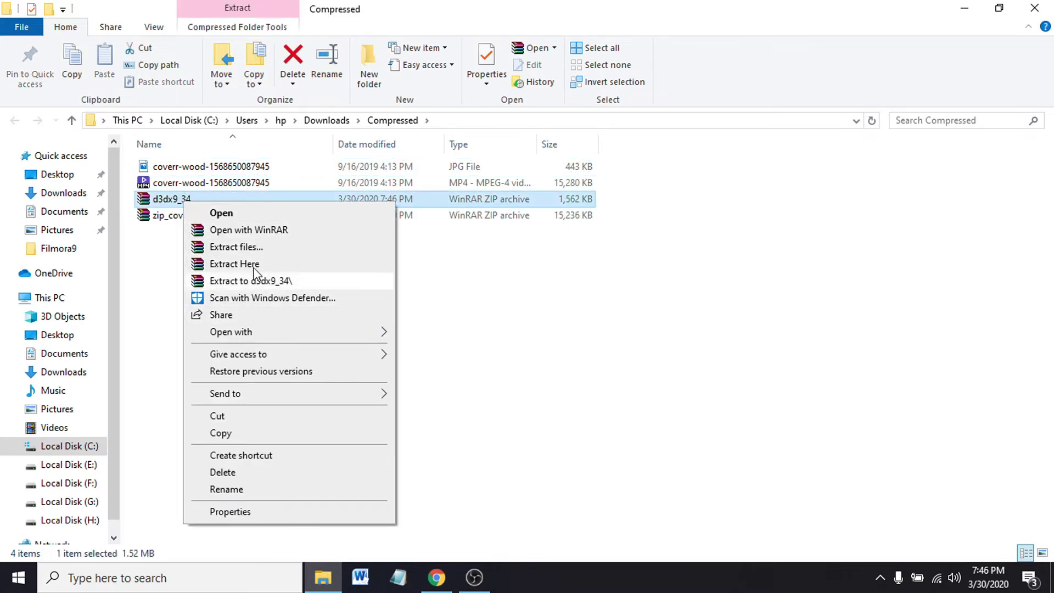
left_click(255, 265)
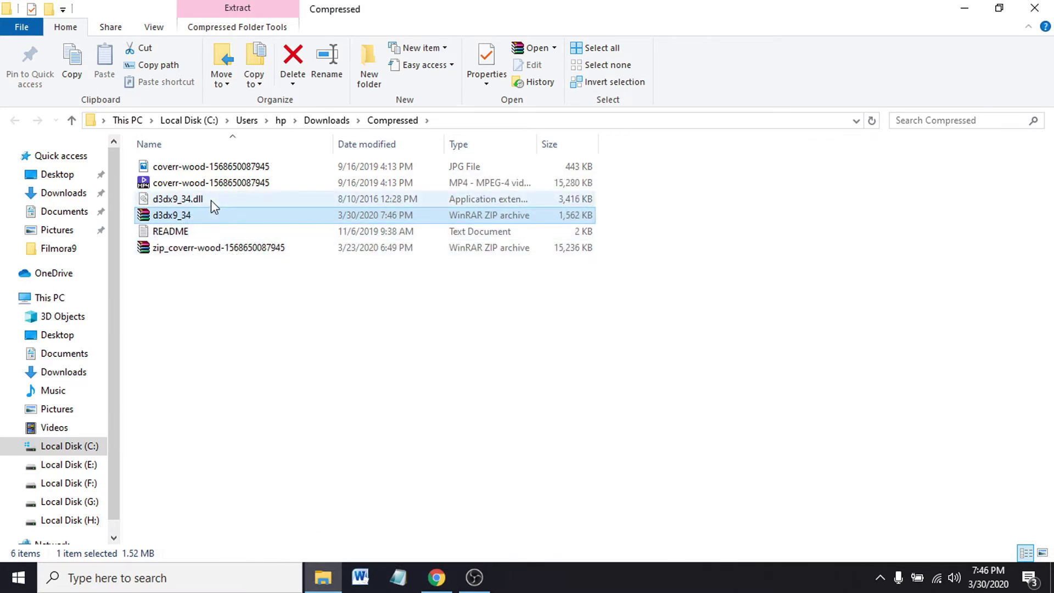
mouse_move(193, 206)
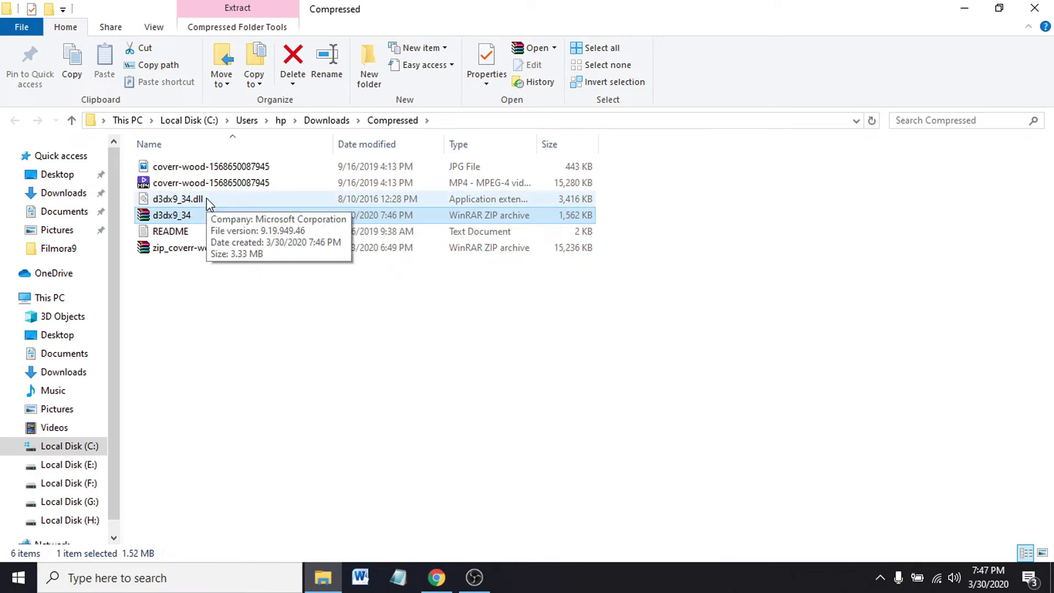
Step: Copy the extracted d3dx9_34.dll file
left_click(206, 199)
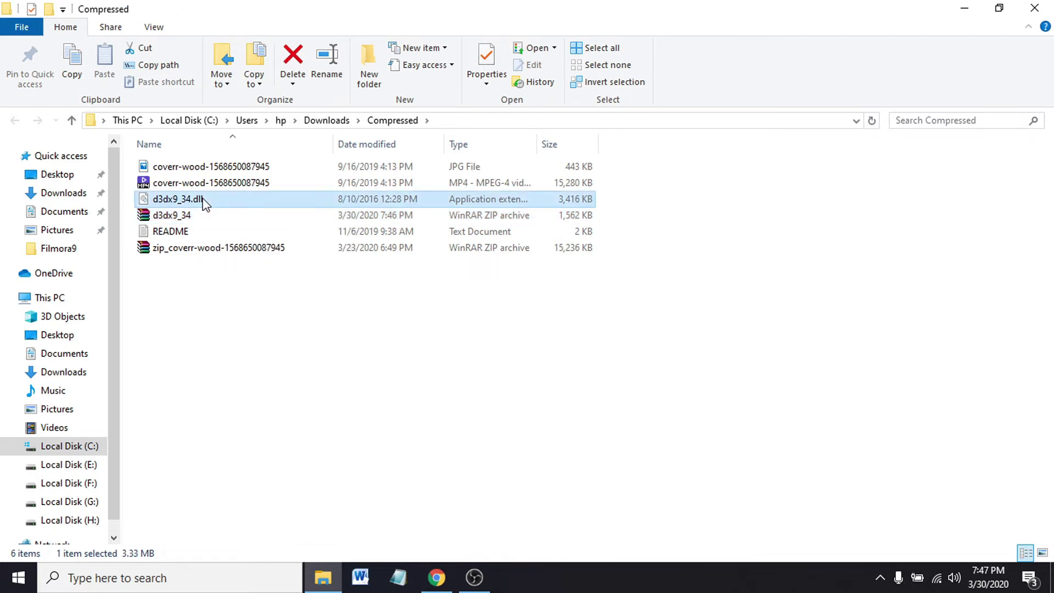
right_click(205, 199)
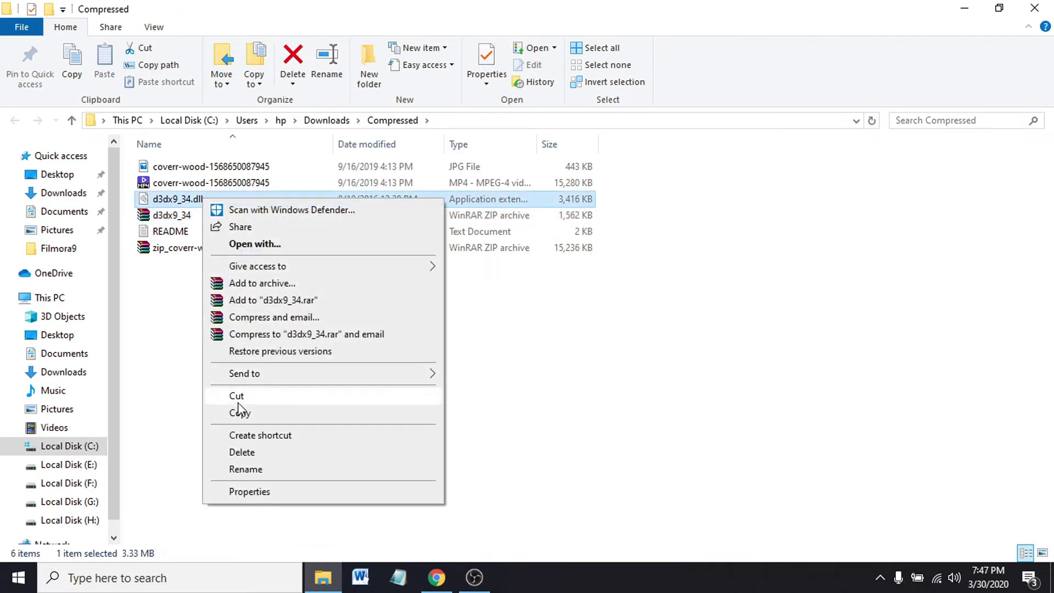
left_click(240, 412)
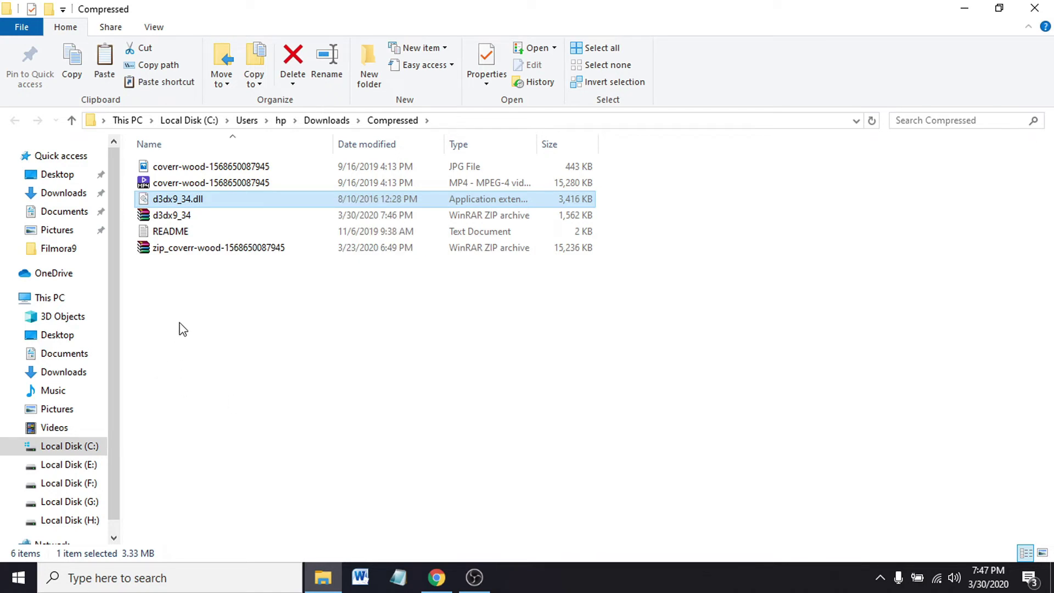
Step: Navigate through This PC to C:\Windows\System32
left_click(62, 299)
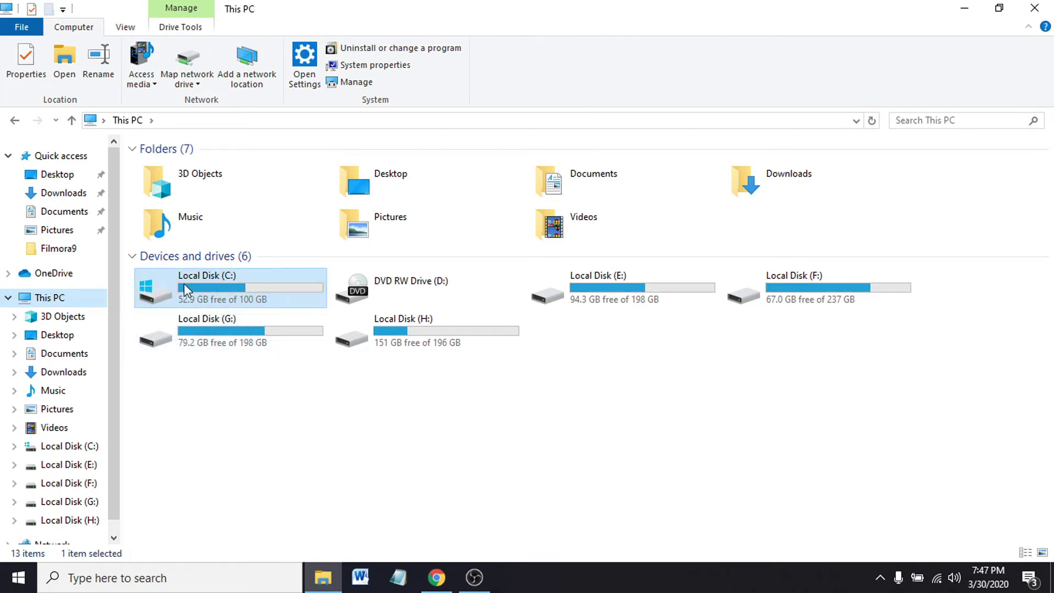
double_click(183, 301)
double_click(196, 249)
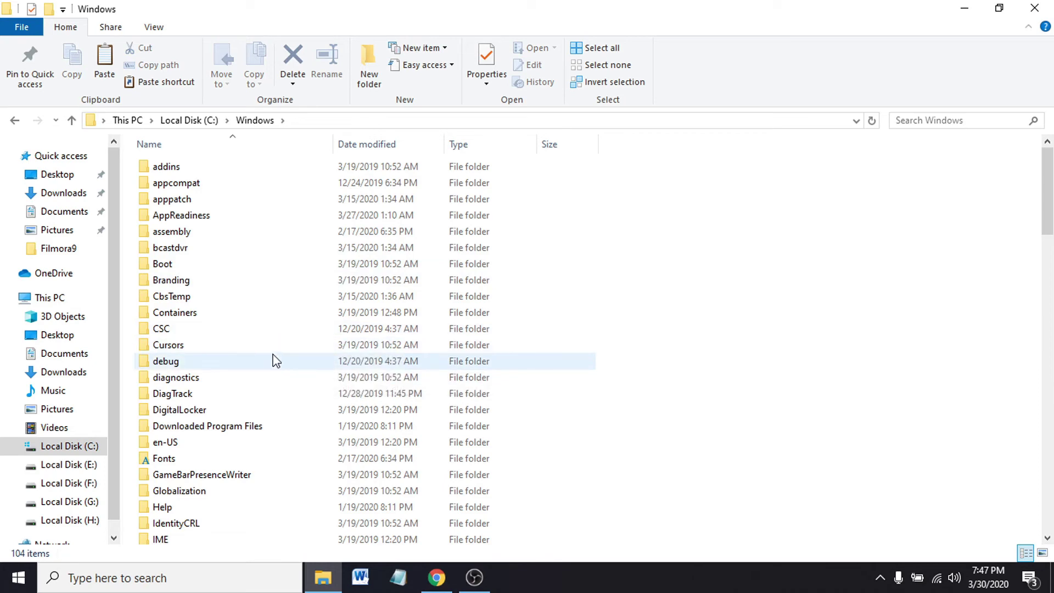
scroll(275, 361, "down", 13)
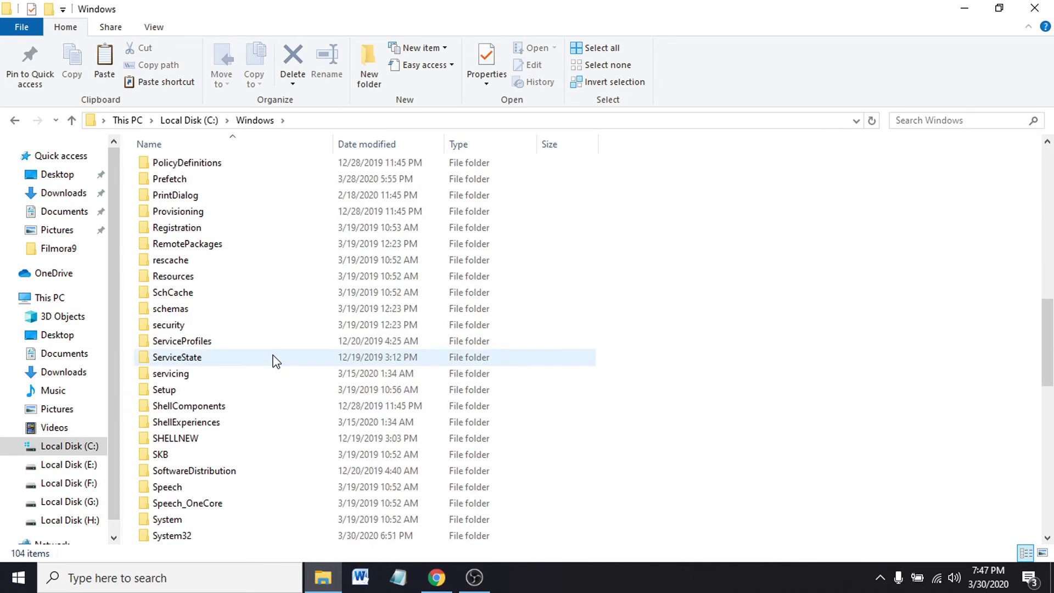
scroll(274, 360, "down", 2)
scroll(274, 361, "down", 1)
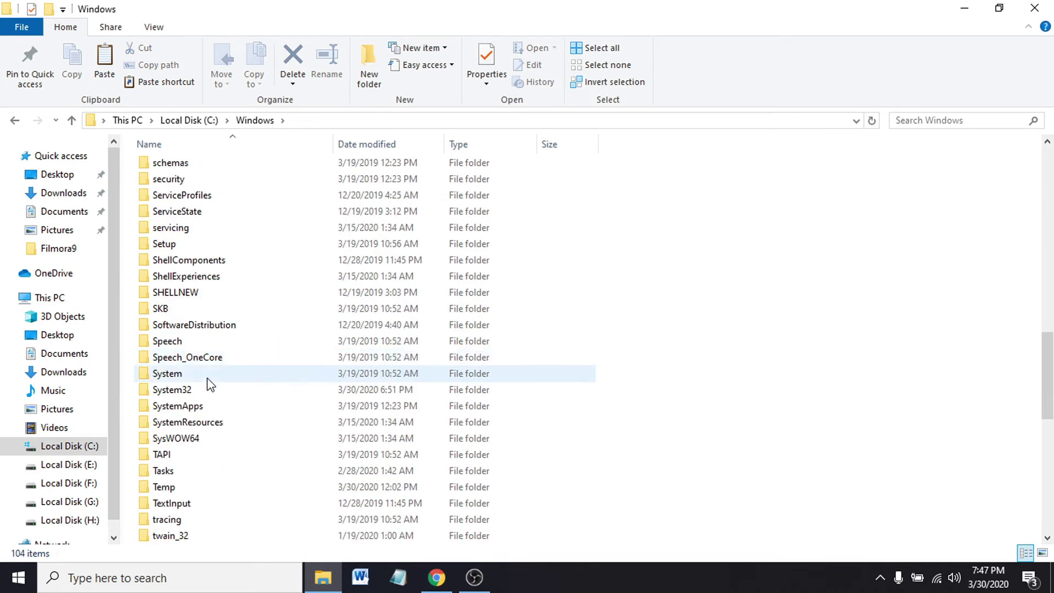
double_click(190, 391)
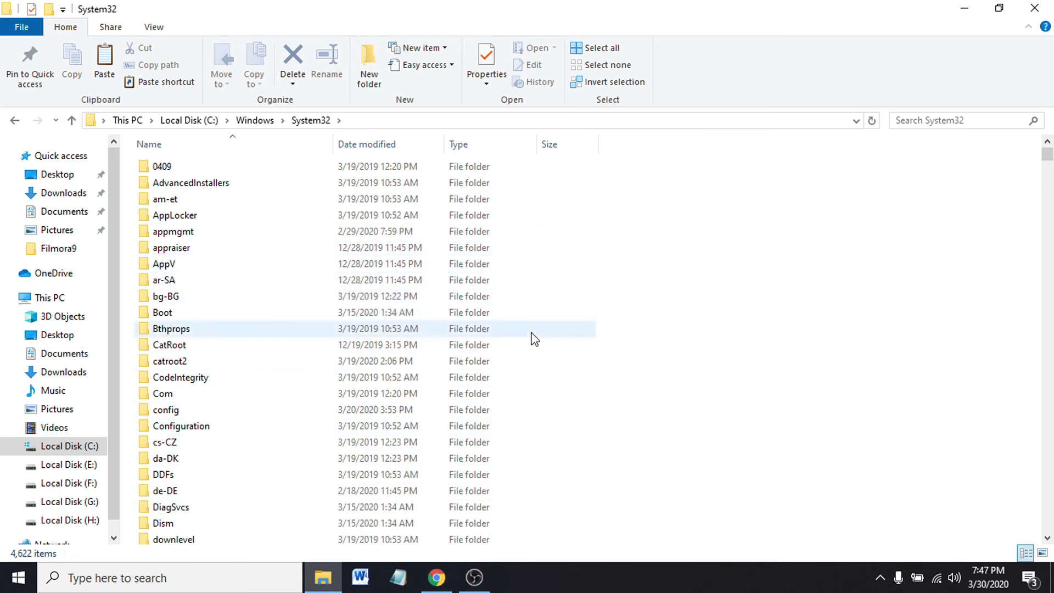
Step: Paste d3dx9_34.dll into the System32 folder, bringing up the Replace or Skip Files prompt
right_click(825, 244)
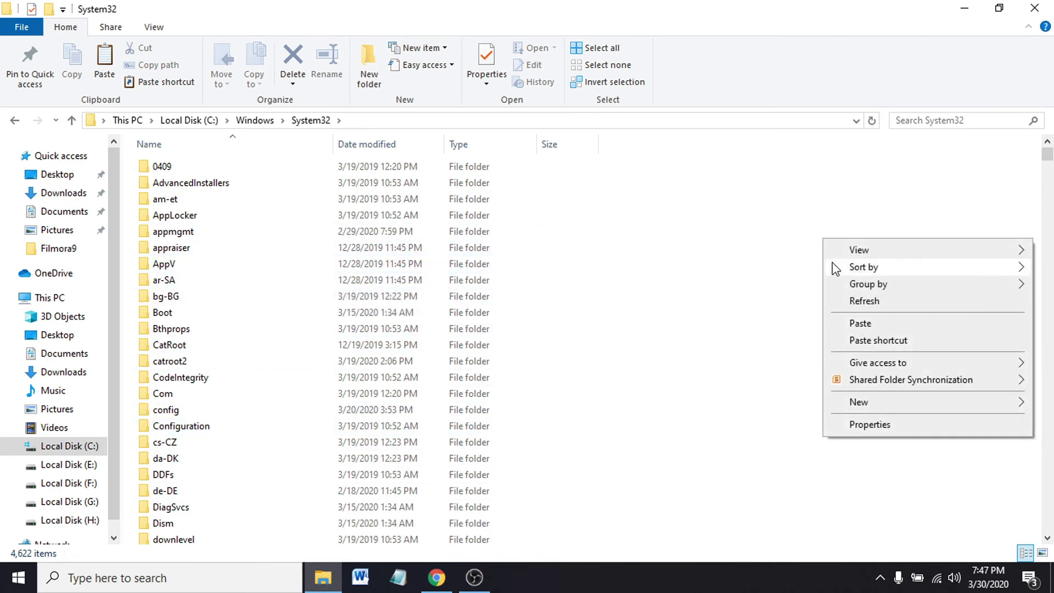
left_click(843, 323)
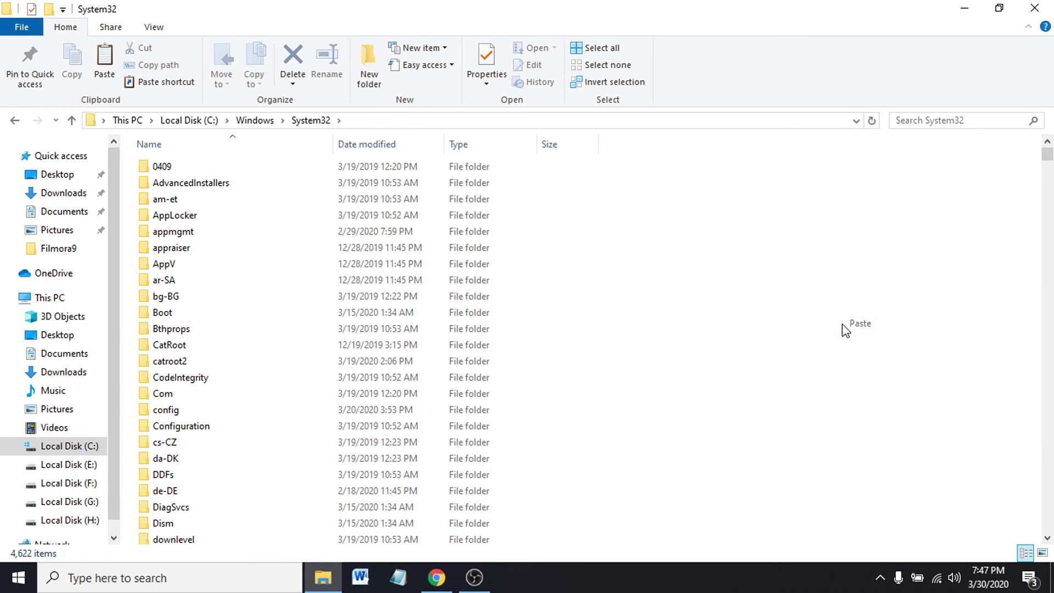